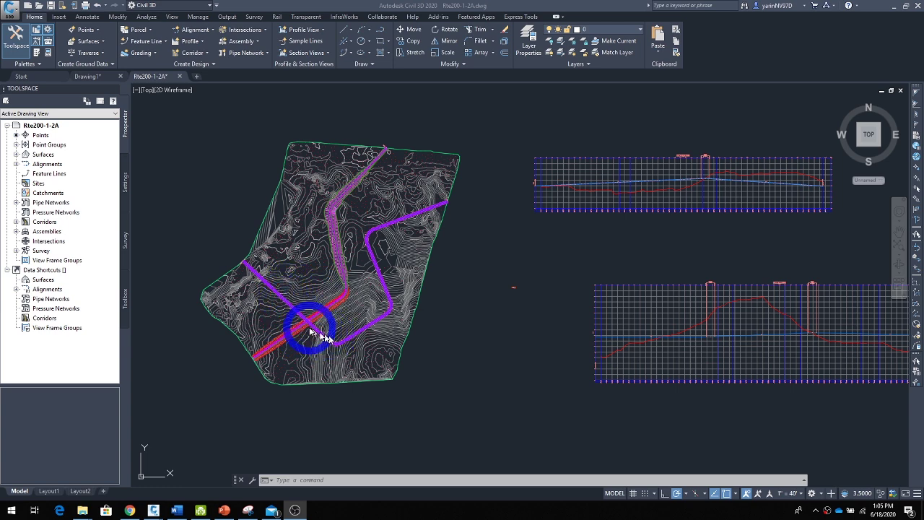
# Step: Start a new intersection at the crossing of the two road centerlines, with Alignment Rte 200 as the main road
pyautogui.scroll(6, 310, 329)
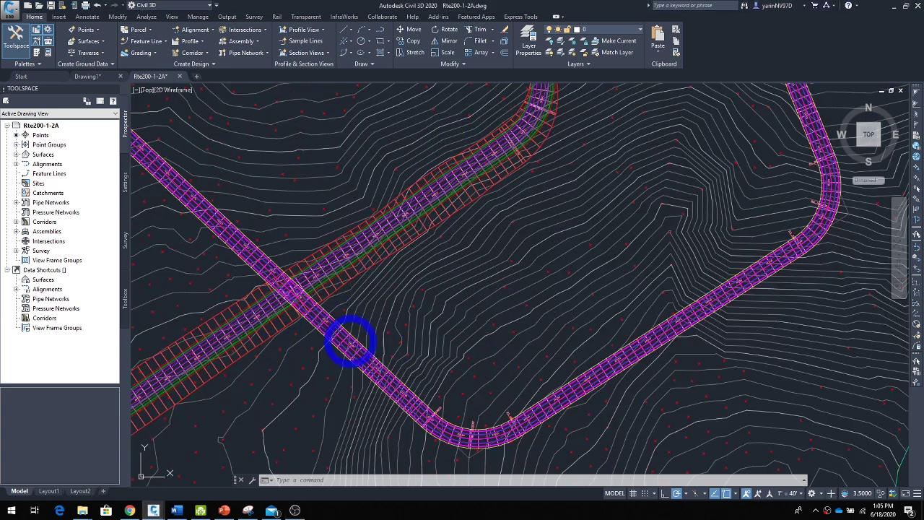
pyautogui.moveTo(284, 334); pyautogui.dragTo(439, 337, button='middle')
pyautogui.scroll(4, 376, 258)
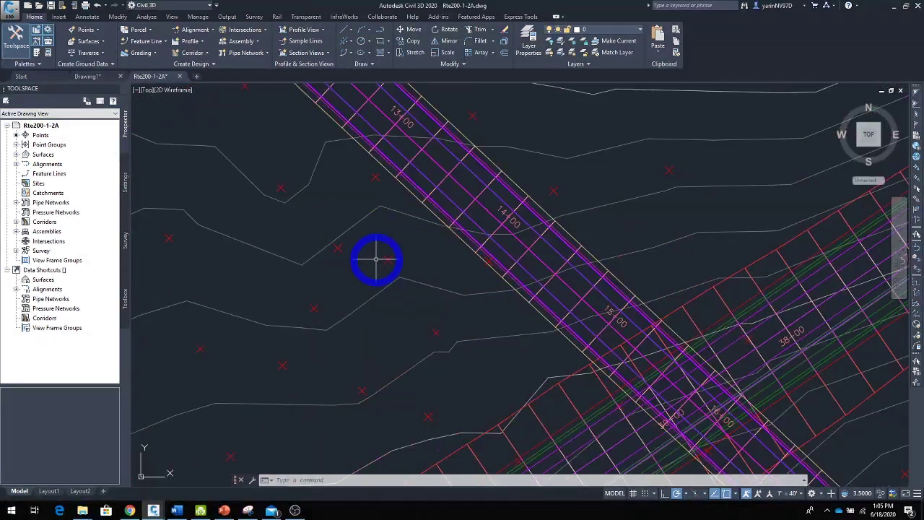
pyautogui.moveTo(488, 316); pyautogui.dragTo(266, 262, button='middle')
pyautogui.scroll(3, 337, 336)
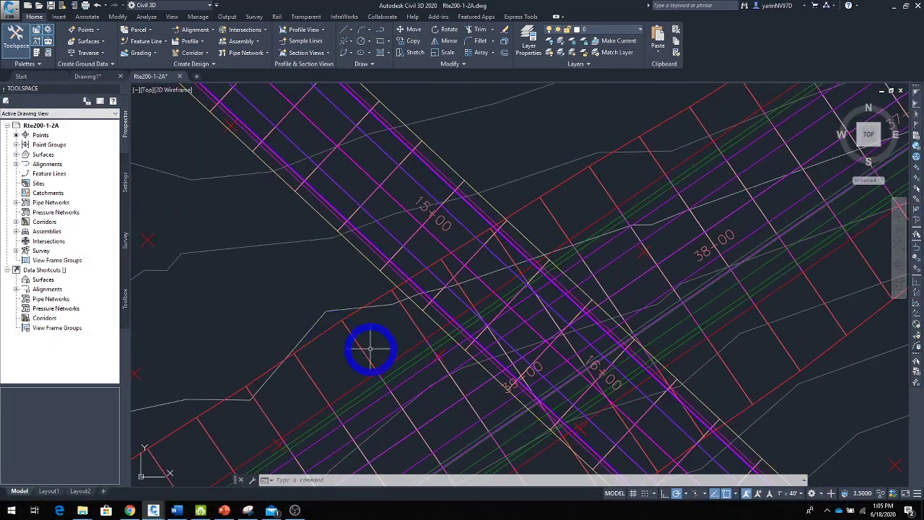
pyautogui.moveTo(370, 350); pyautogui.dragTo(268, 300, button='middle')
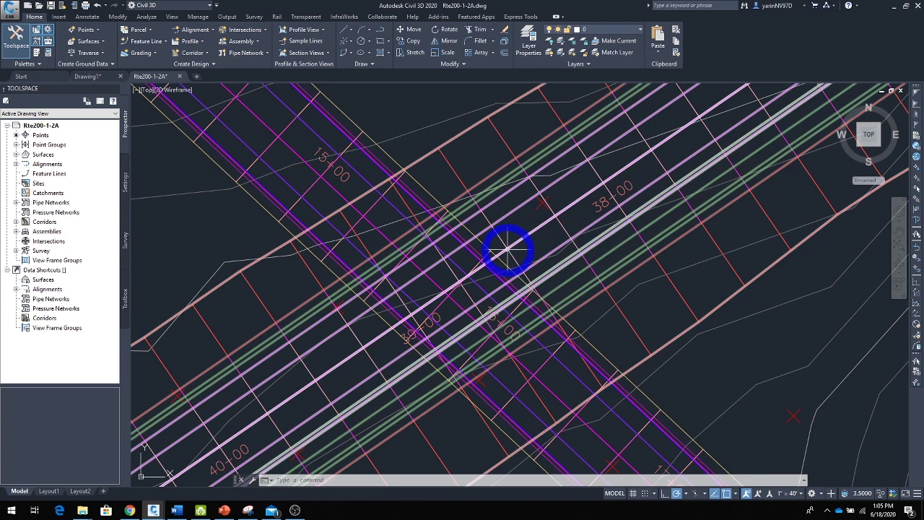
pyautogui.scroll(6, 447, 293)
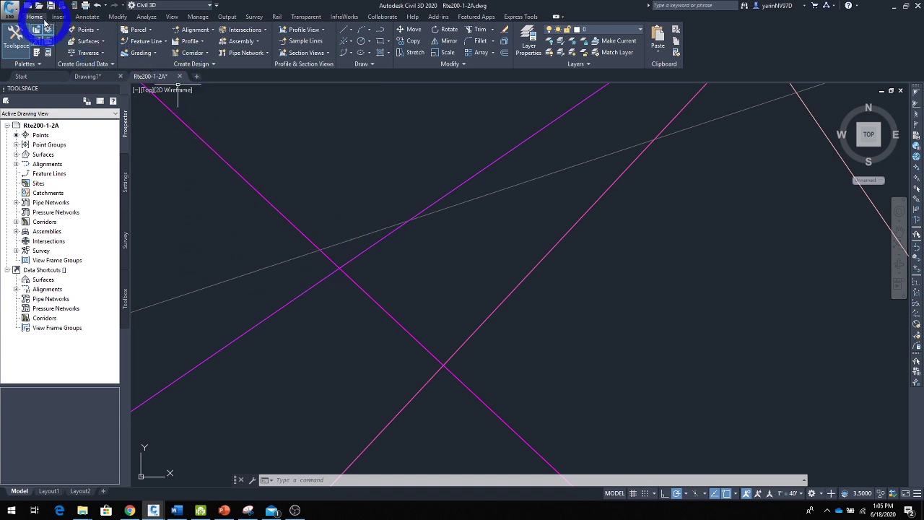
pyautogui.click(265, 34)
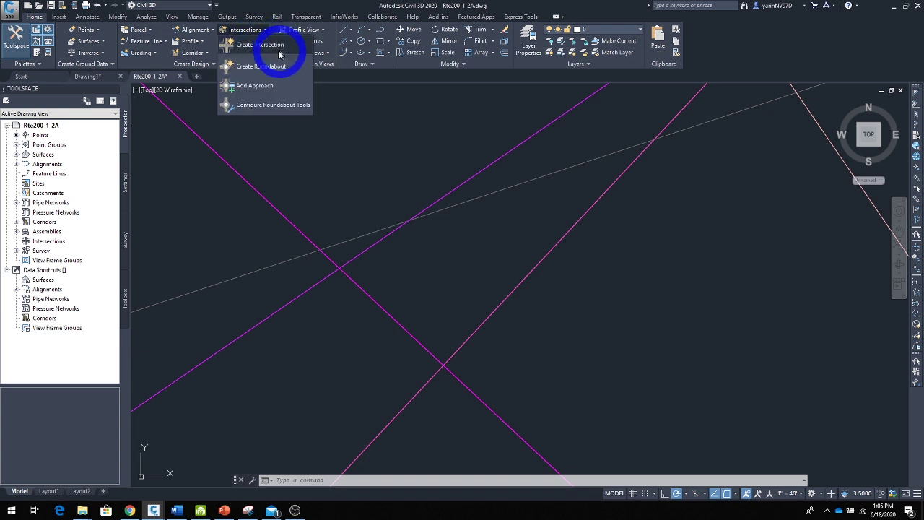
pyautogui.click(271, 45)
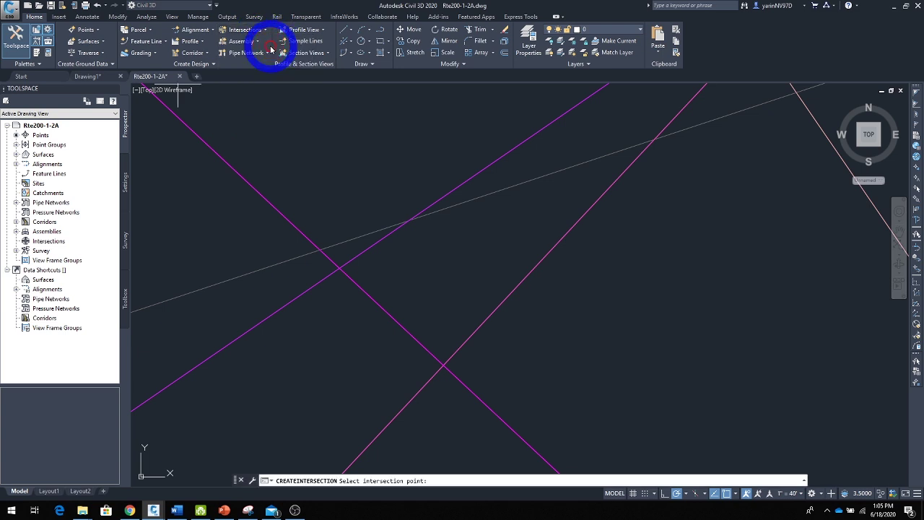
pyautogui.click(338, 269)
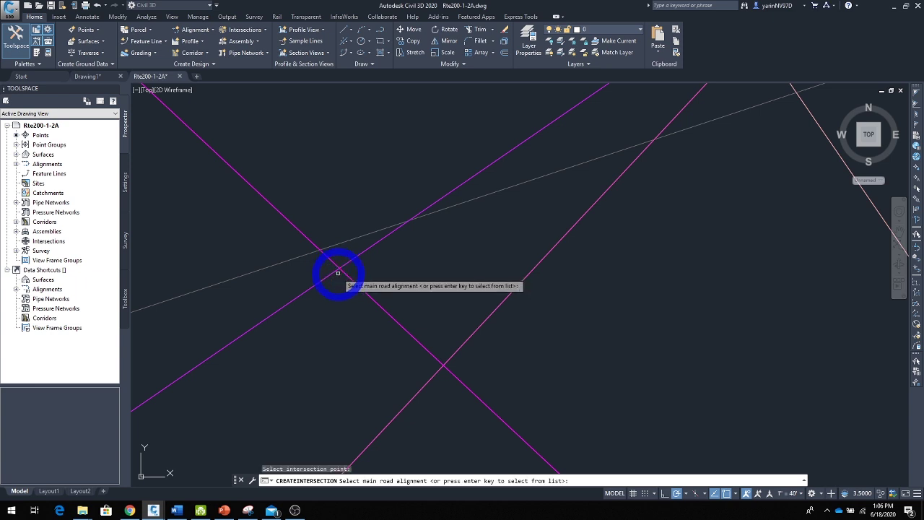
pyautogui.press('Return')
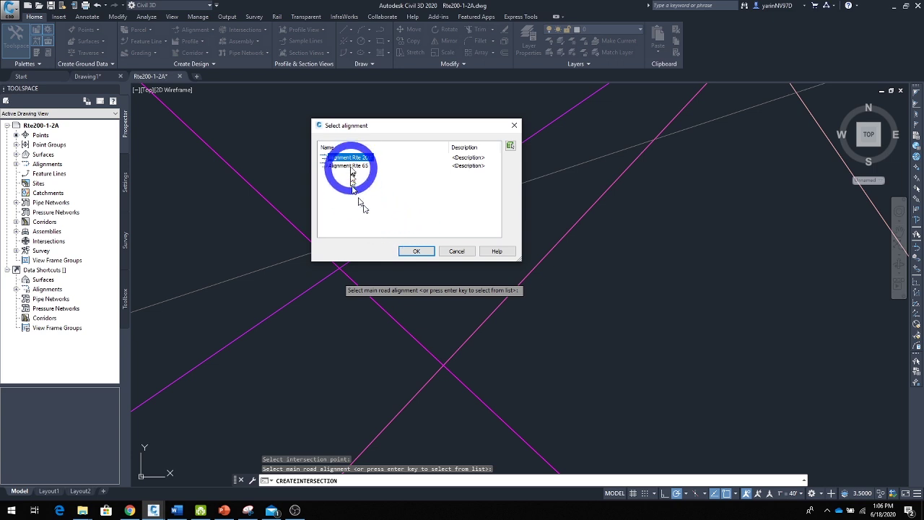
pyautogui.click(417, 251)
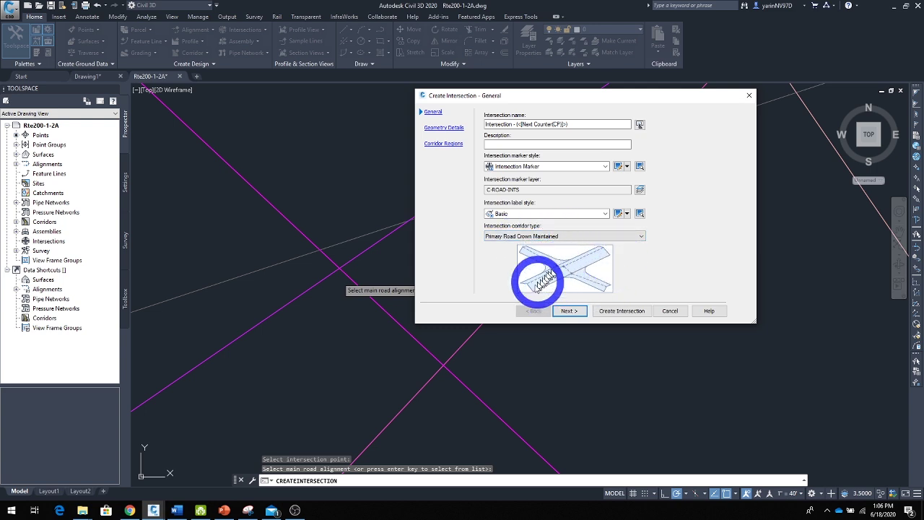
# Step: Compare the All Crowns Maintained corridor type, set the type back to Primary Road Crown Maintained, and proceed to the geometry details
pyautogui.click(641, 237)
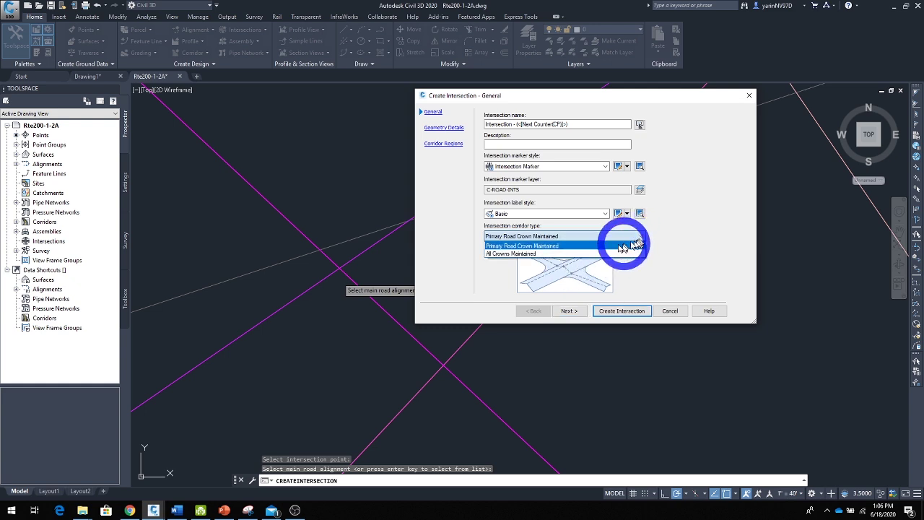
pyautogui.click(525, 255)
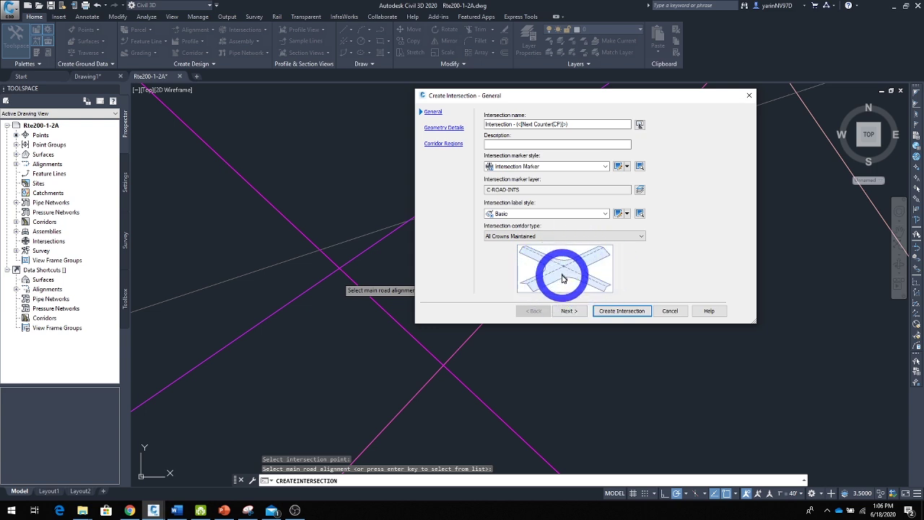
pyautogui.click(641, 238)
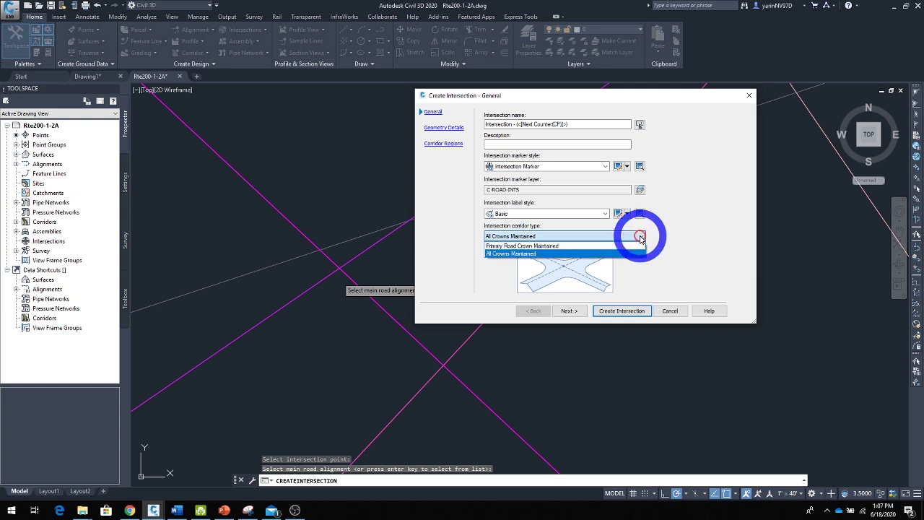
pyautogui.click(531, 246)
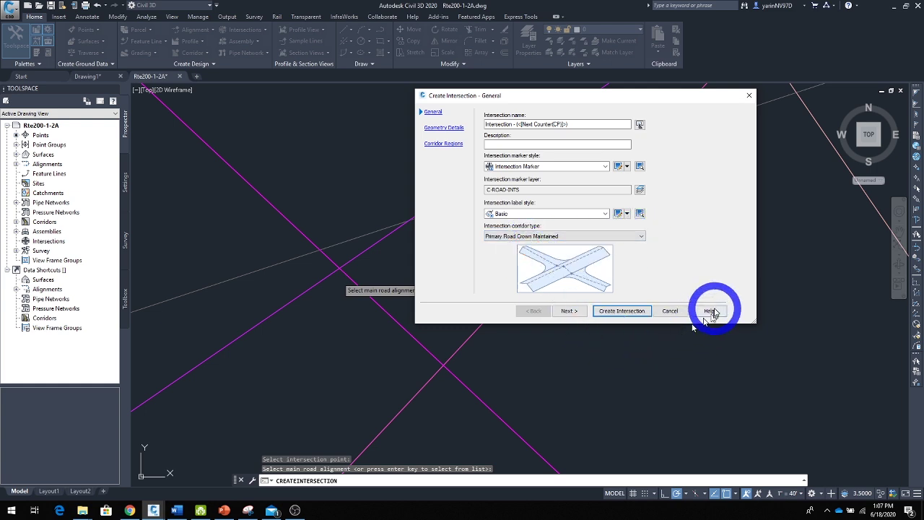
pyautogui.click(569, 311)
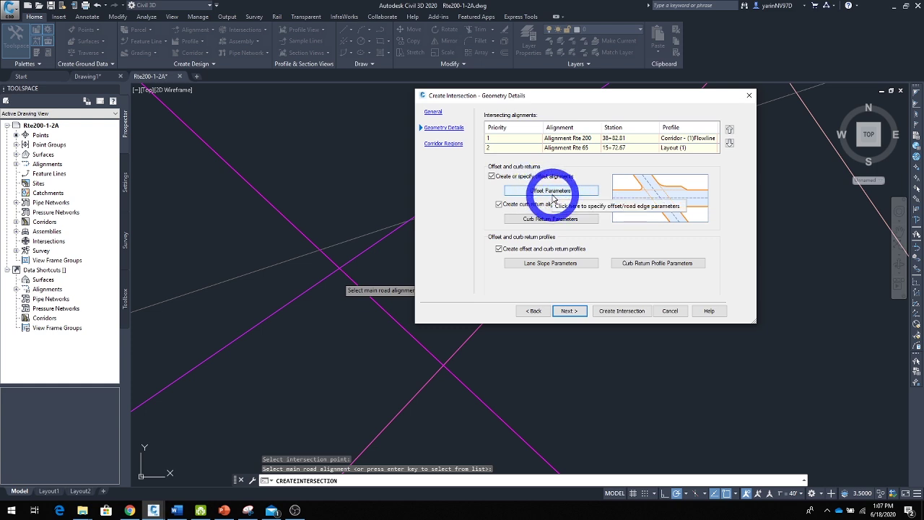
# Step: Review the intersection offset parameters, checking the primary road's left offset value, and accept them
pyautogui.click(553, 197)
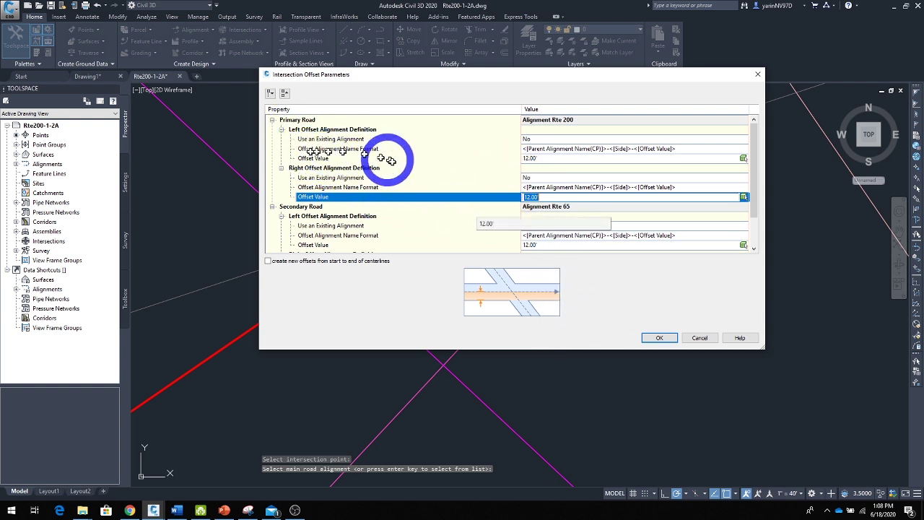
pyautogui.click(318, 158)
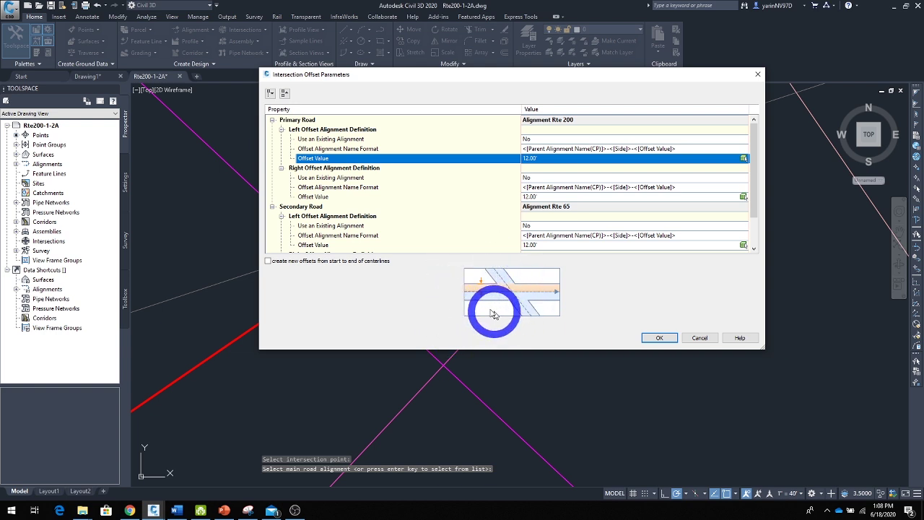
pyautogui.click(652, 338)
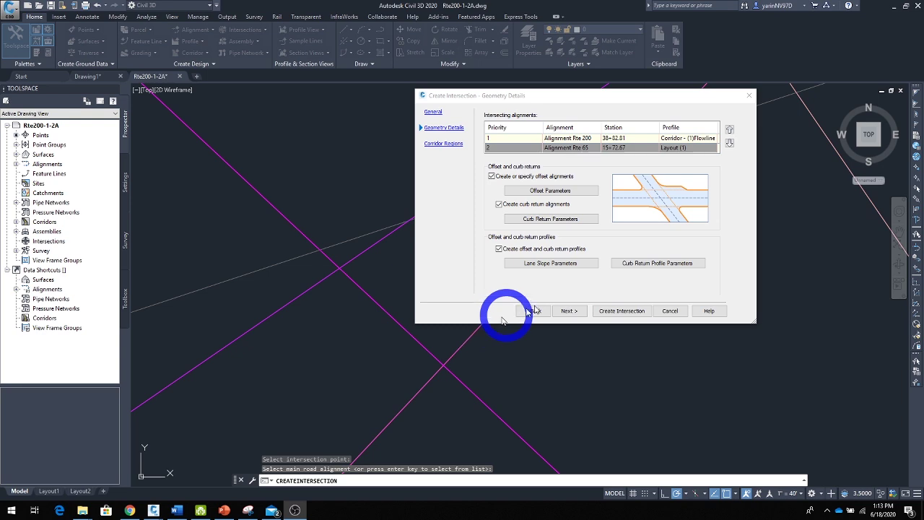
# Step: Turn off turn lane widening for the incoming and outgoing roads in the SE quadrant's curb return parameters
pyautogui.click(568, 223)
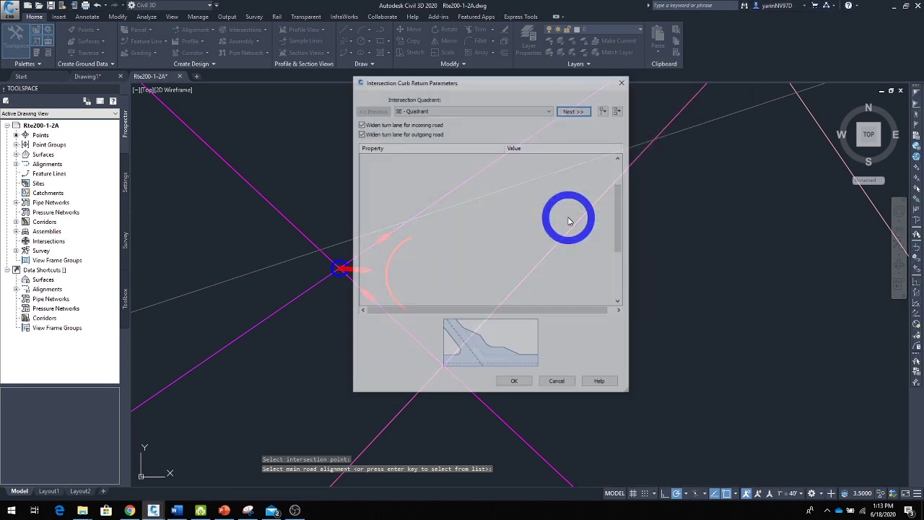
pyautogui.moveTo(518, 88); pyautogui.dragTo(715, 110)
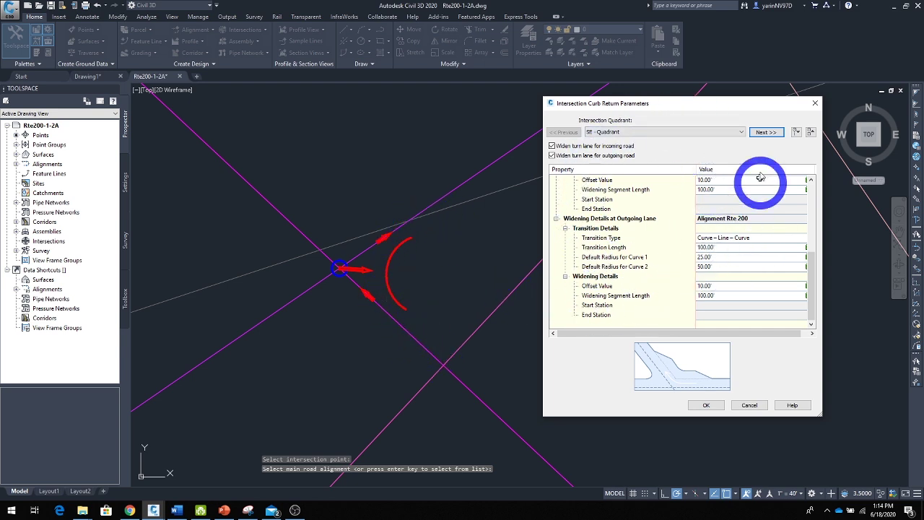
pyautogui.moveTo(715, 113); pyautogui.dragTo(666, 100)
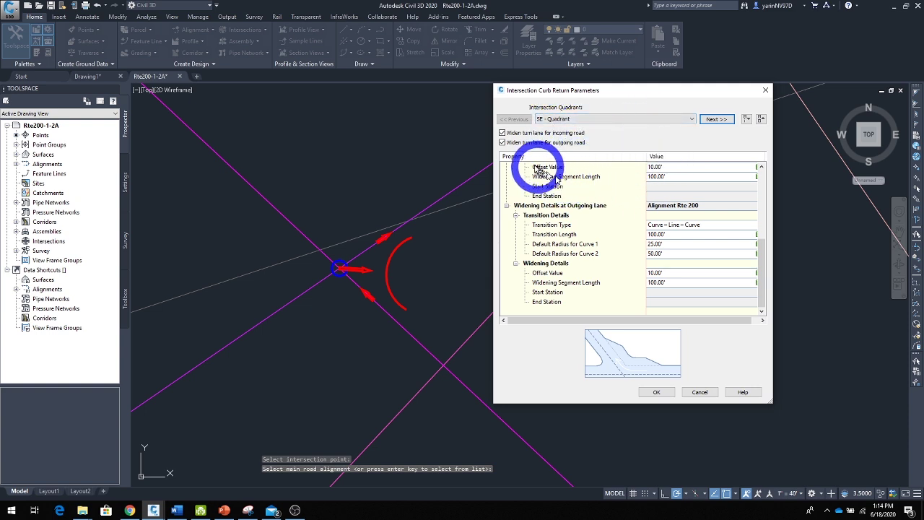
pyautogui.click(503, 133)
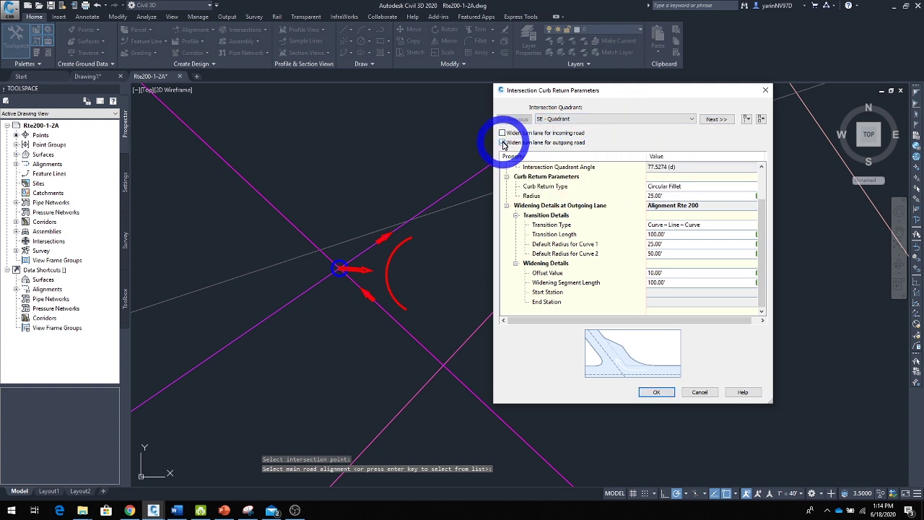
pyautogui.click(503, 143)
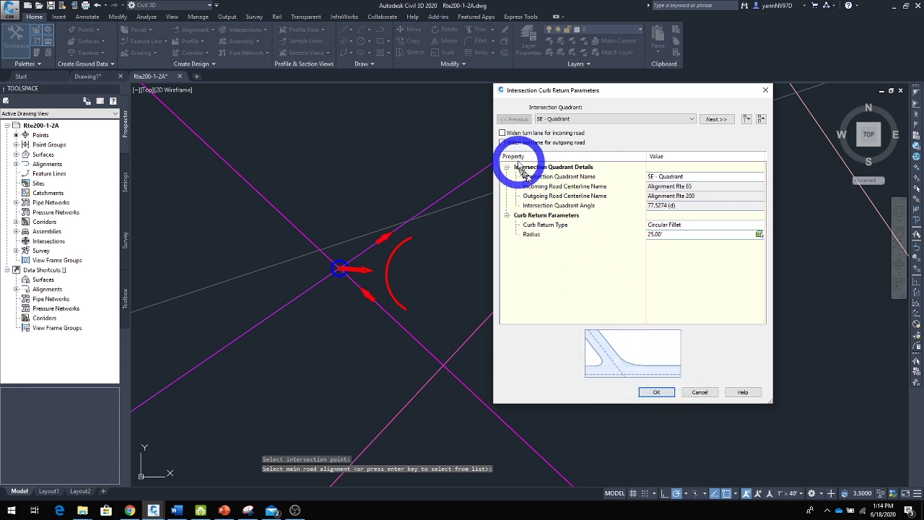
# Step: Enable turn lane widening for both the incoming and outgoing roads in the SE quadrant and accept the curb return parameters
pyautogui.click(503, 133)
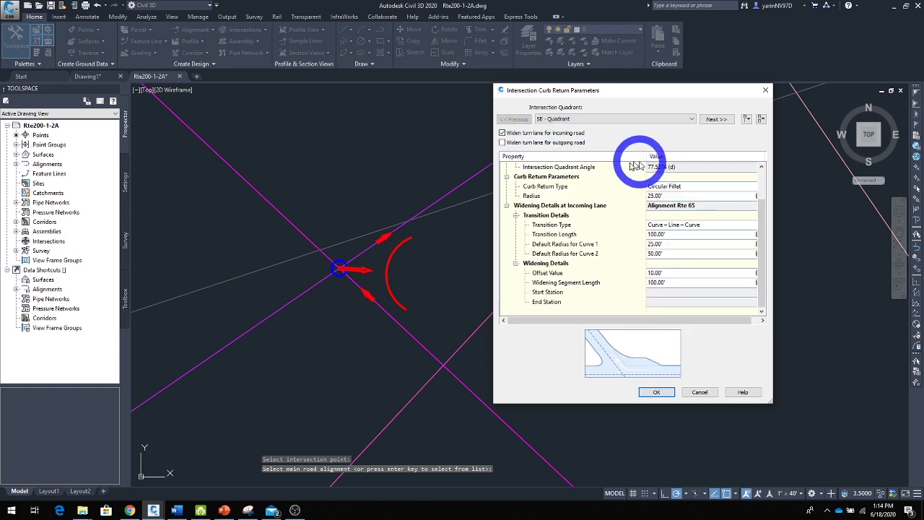
pyautogui.click(503, 142)
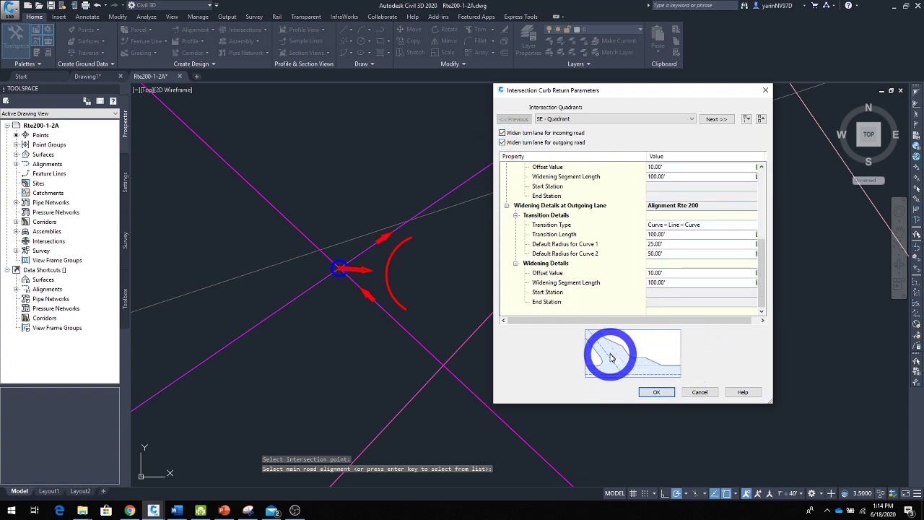
pyautogui.click(649, 394)
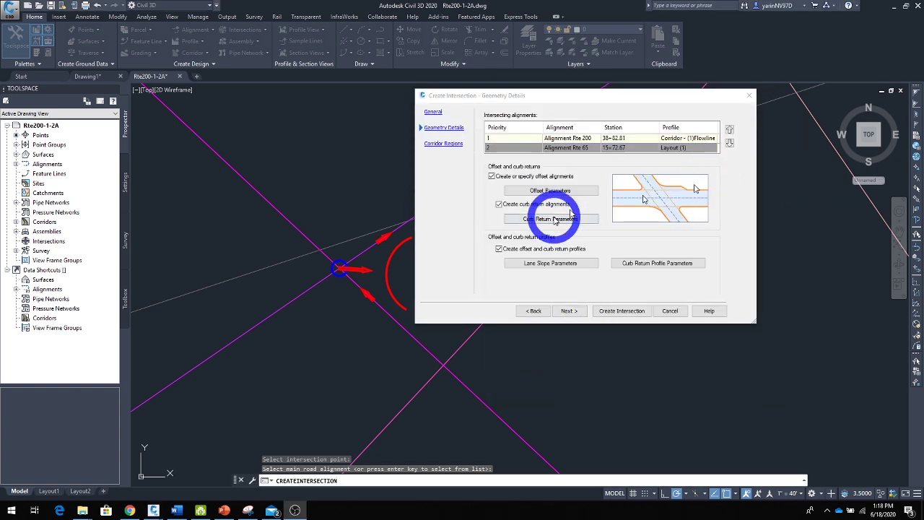
# Step: Review the intersection's lane slope parameters and the SE quadrant's curb return profile parameters, leaving both sets as they are
pyautogui.click(557, 267)
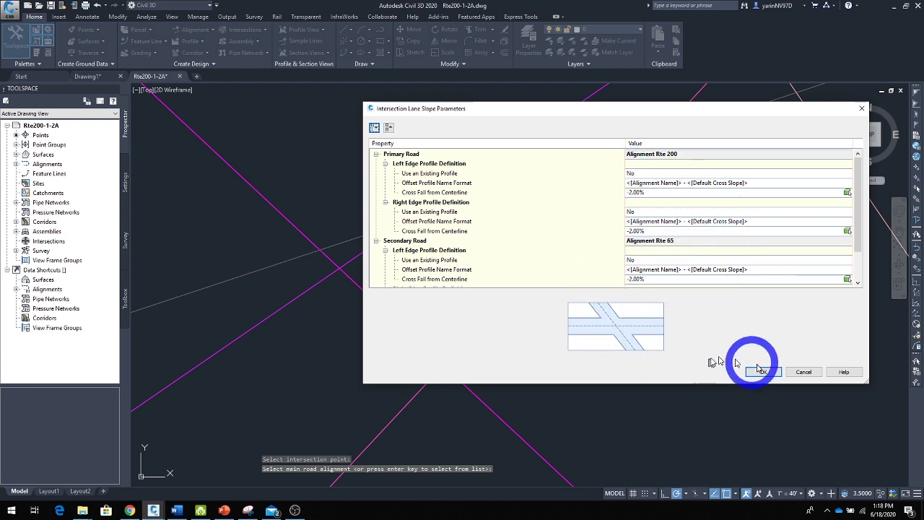
pyautogui.click(800, 372)
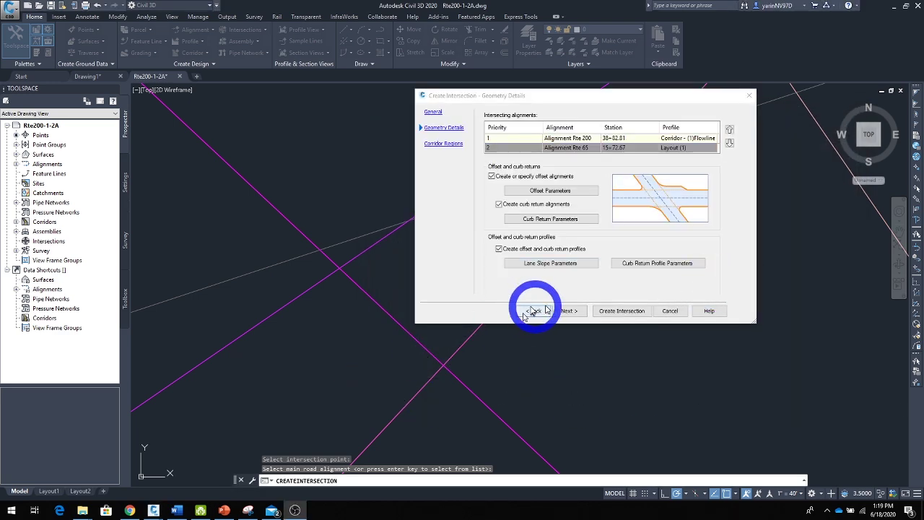
pyautogui.click(683, 264)
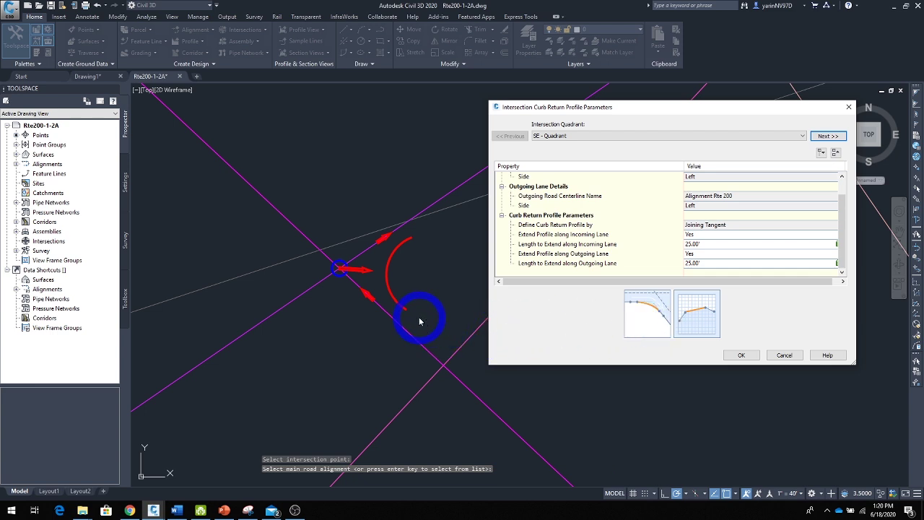
pyautogui.click(741, 355)
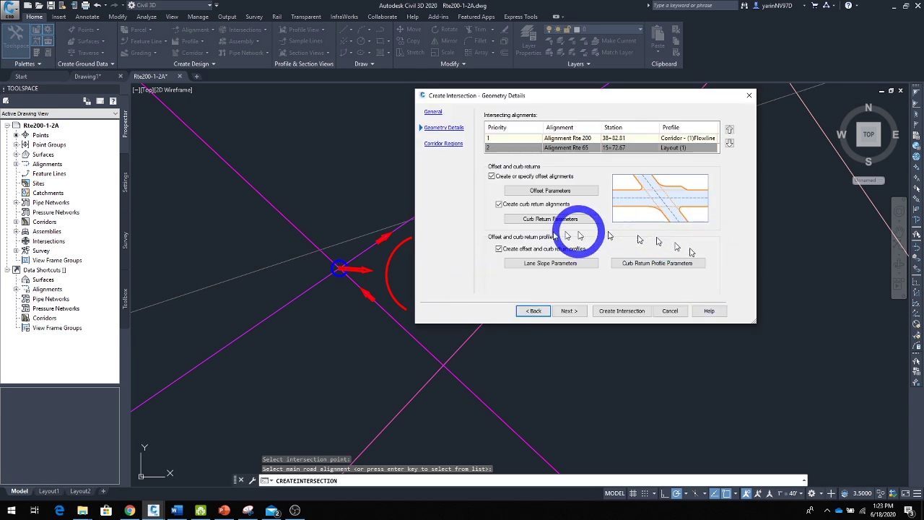
# Step: Proceed to the corridor regions, preview the primary and secondary road section types, and keep Rte 200 as the daylight surface
pyautogui.click(569, 311)
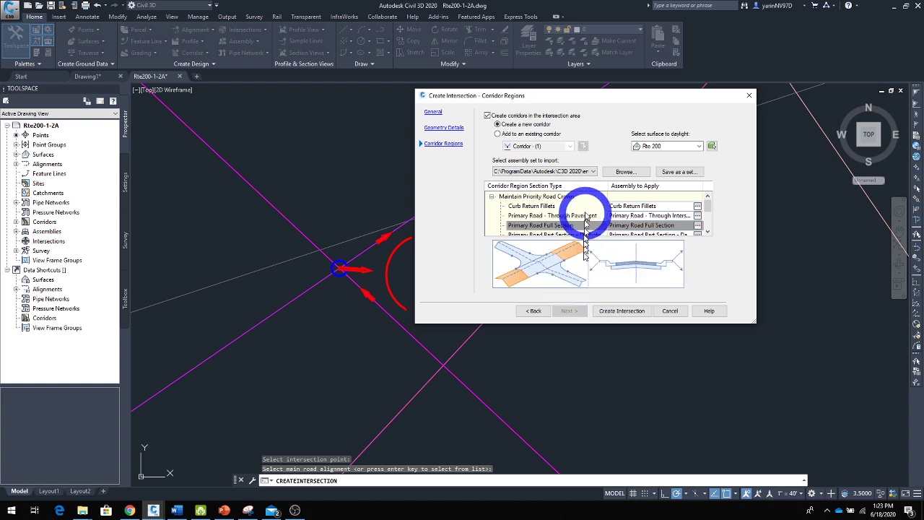
pyautogui.scroll(-1, 540, 211)
pyautogui.click(541, 207)
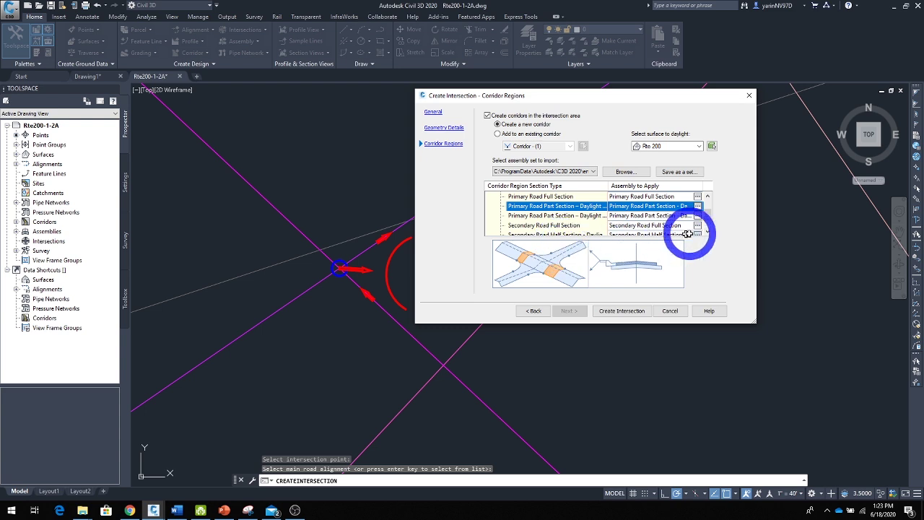
pyautogui.click(581, 227)
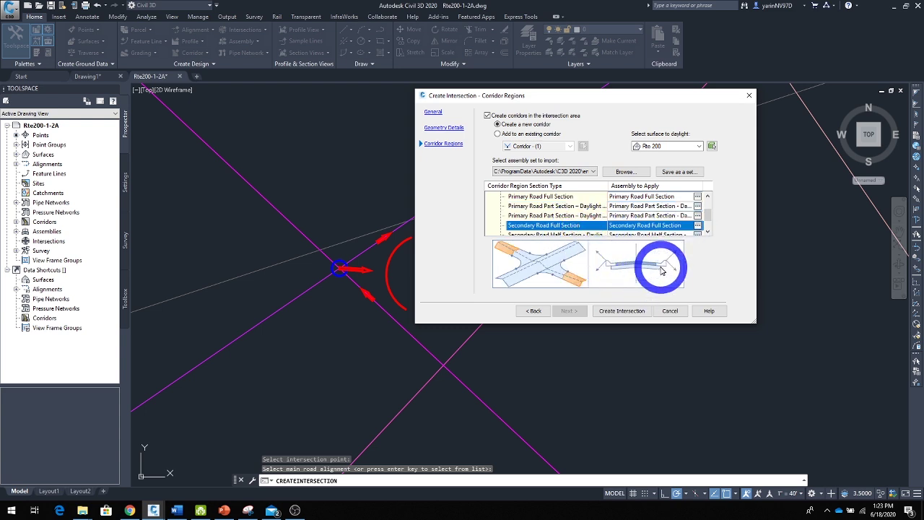
pyautogui.click(540, 207)
pyautogui.scroll(-1, 553, 216)
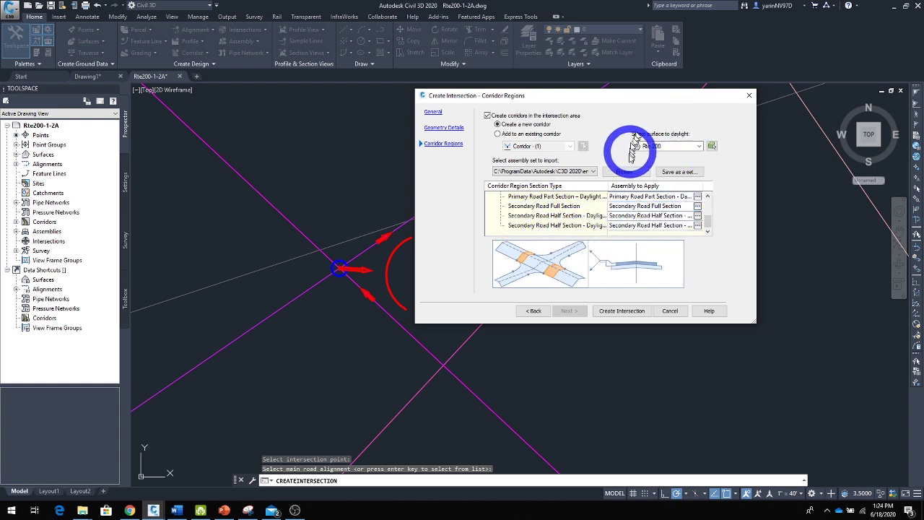
pyautogui.click(700, 148)
pyautogui.click(699, 147)
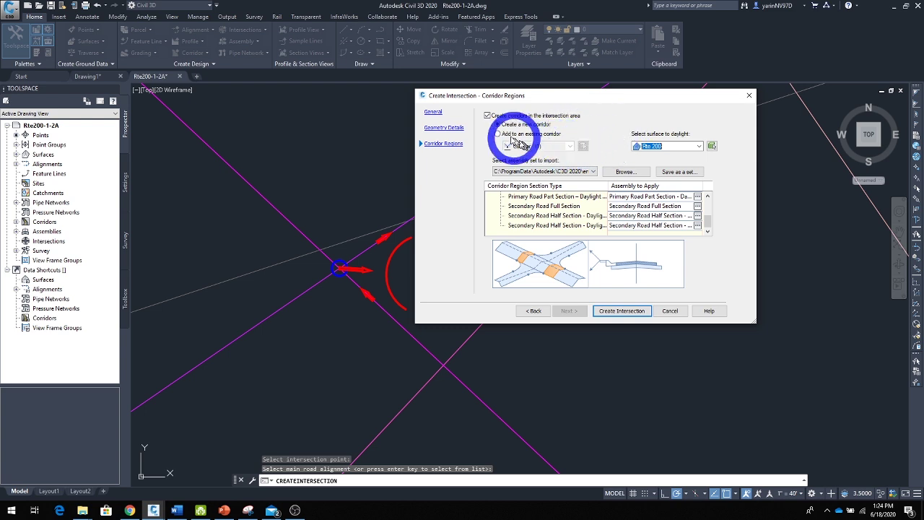
# Step: Create the Rte 200 and Rte 65 intersection with its new corridor and dismiss the event viewer
pyautogui.click(616, 312)
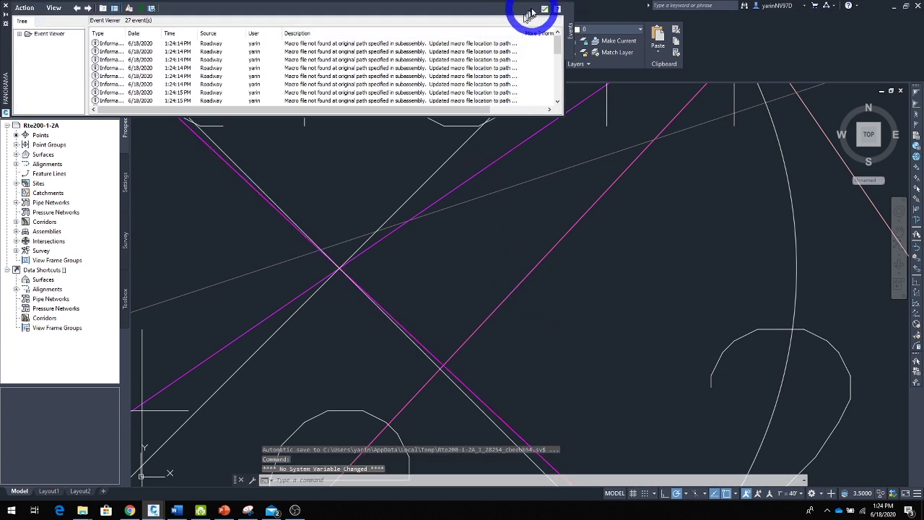
pyautogui.click(544, 9)
pyautogui.scroll(8, 448, 235)
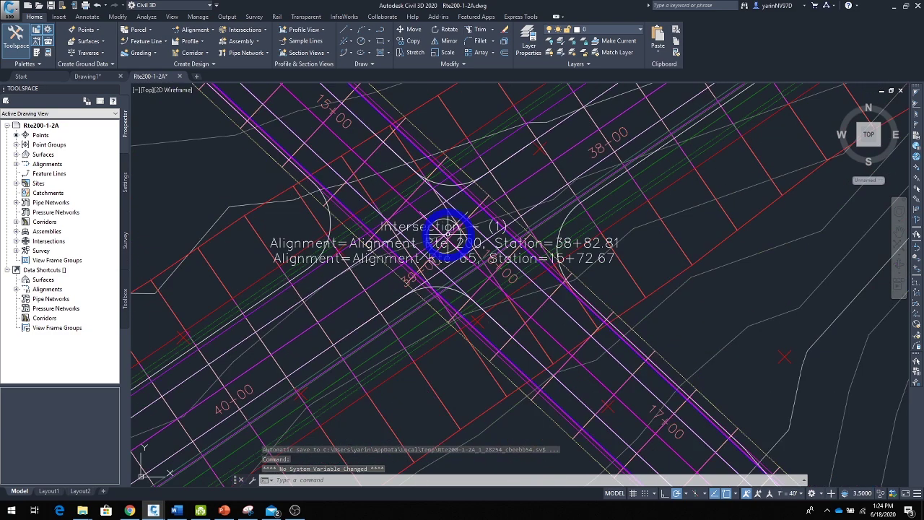
# Step: Examine the new intersection corridor where Rte 200 and Rte 65 cross, both within the whole site and close up
pyautogui.scroll(-5, 481, 239)
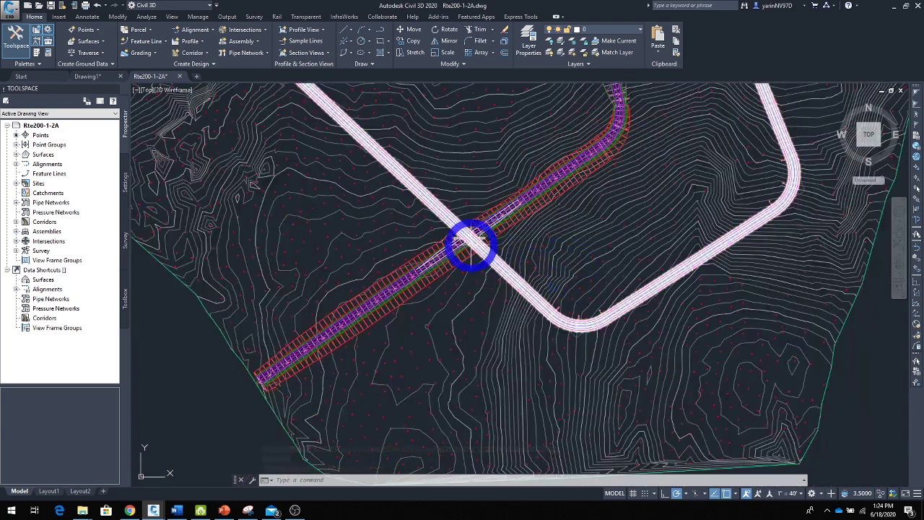
pyautogui.scroll(-3, 504, 238)
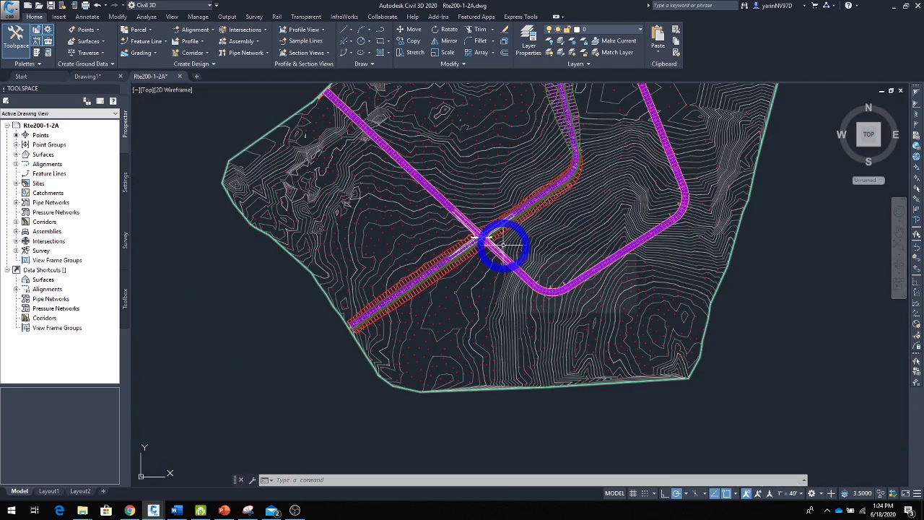
pyautogui.scroll(-2, 498, 242)
pyautogui.scroll(2, 481, 243)
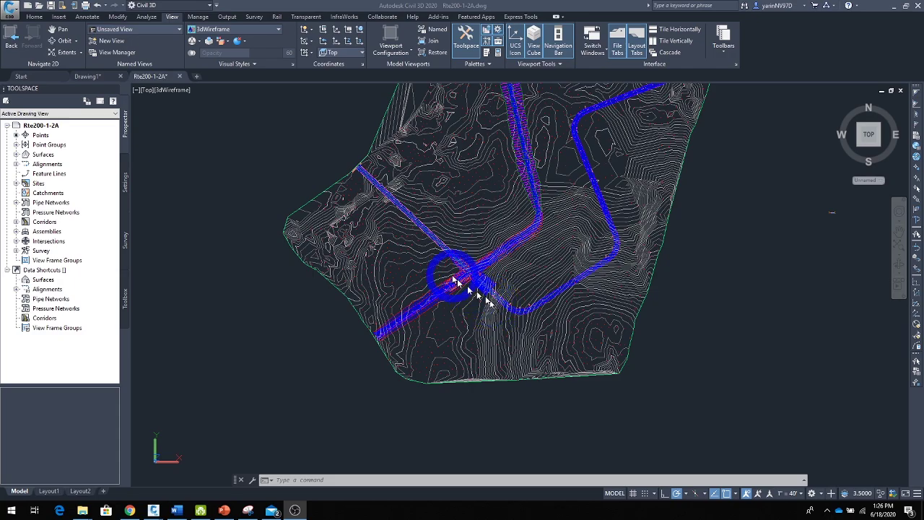
pyautogui.scroll(4, 454, 279)
pyautogui.click(695, 289)
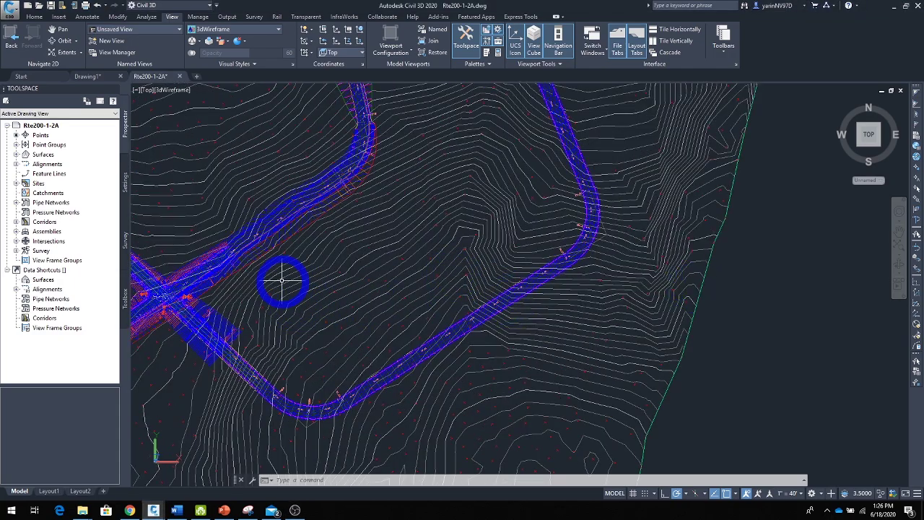
pyautogui.moveTo(283, 281)
pyautogui.mouseDown(button='middle')
pyautogui.moveTo(381, 264)
pyautogui.moveTo(556, 284)
pyautogui.mouseUp(button='middle')
pyautogui.scroll(2, 425, 333)
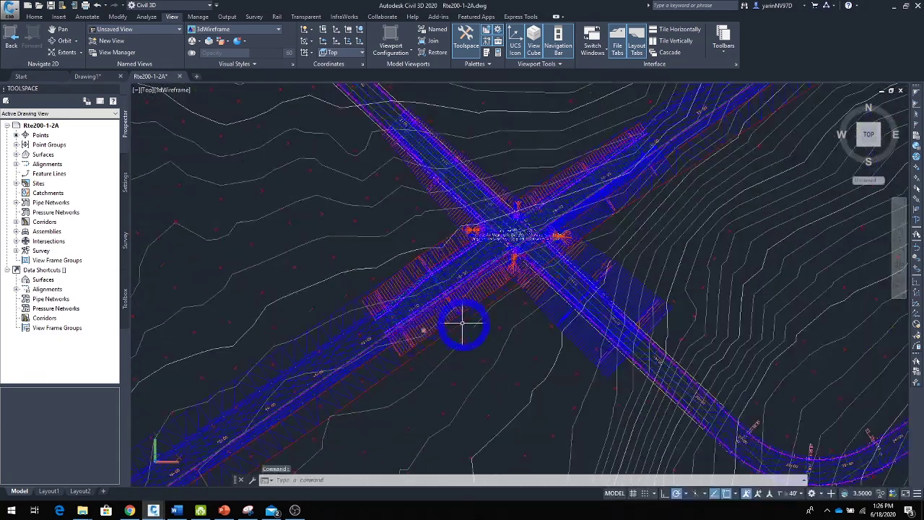
pyautogui.scroll(1, 464, 325)
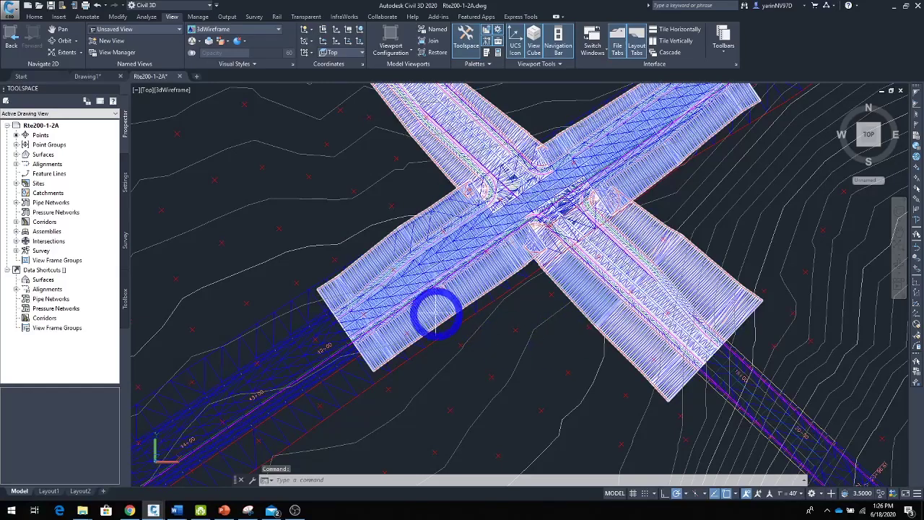